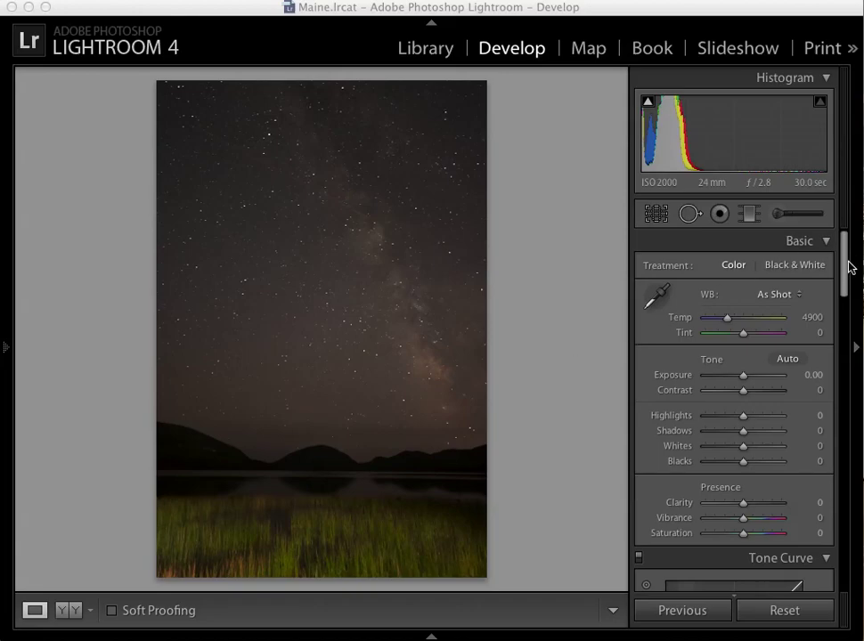
# Preview the Camera Landscape, Camera Neutral and Camera Portrait calibration profiles on the photo.
pyautogui.moveTo(845, 271); pyautogui.dragTo(818, 601)
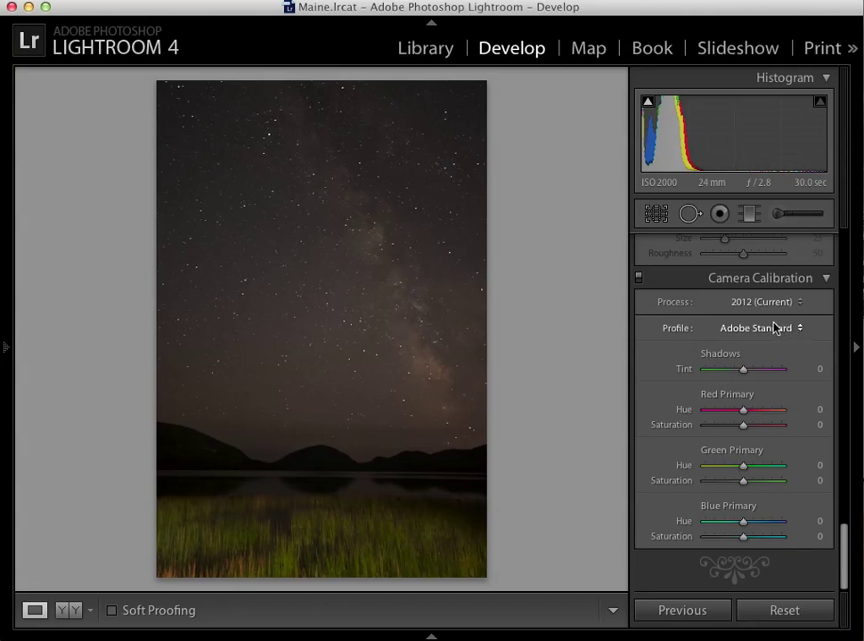
pyautogui.click(773, 329)
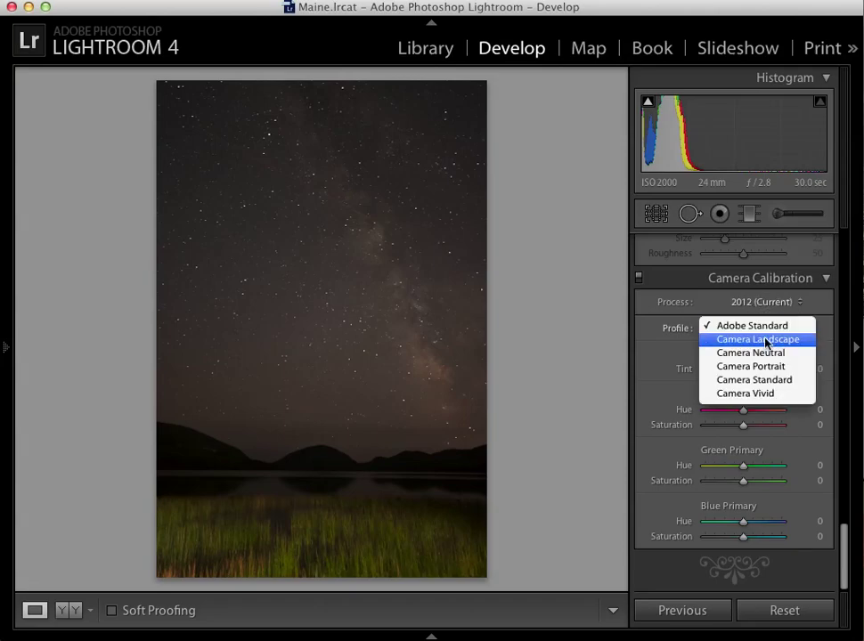
pyautogui.click(764, 339)
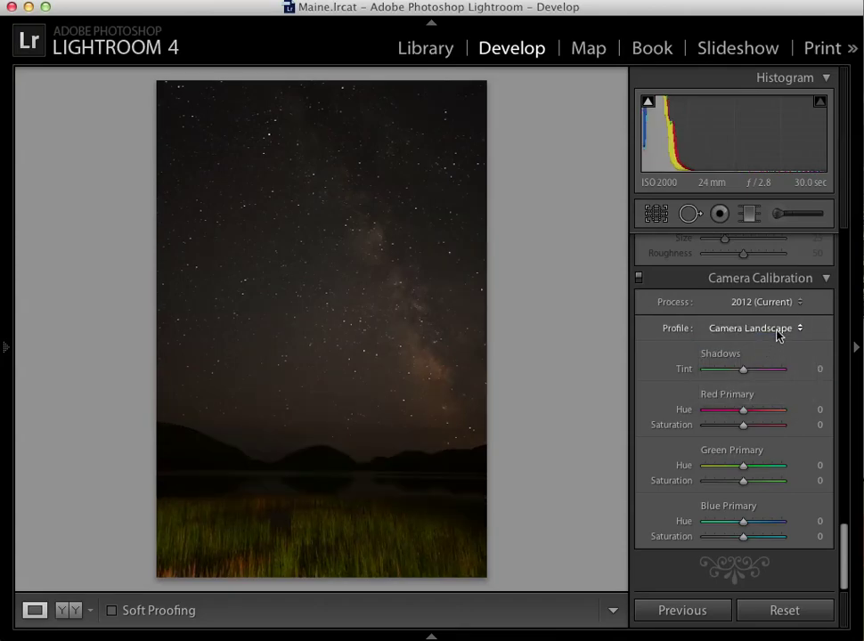
pyautogui.click(783, 329)
pyautogui.click(778, 339)
pyautogui.click(773, 333)
pyautogui.click(774, 340)
# Preview Camera Standard and Camera Vivid, then settle on the Camera Standard profile.
pyautogui.click(775, 330)
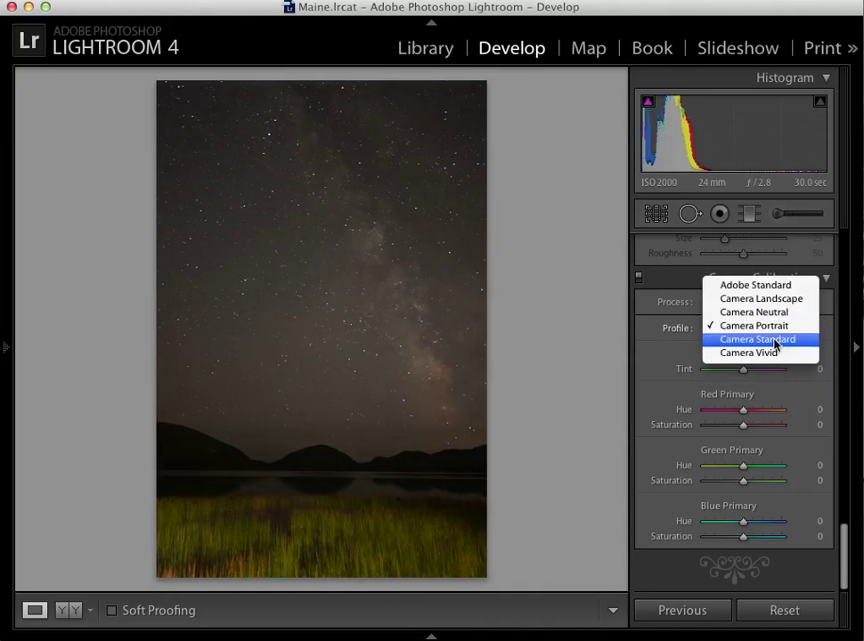
pyautogui.click(775, 343)
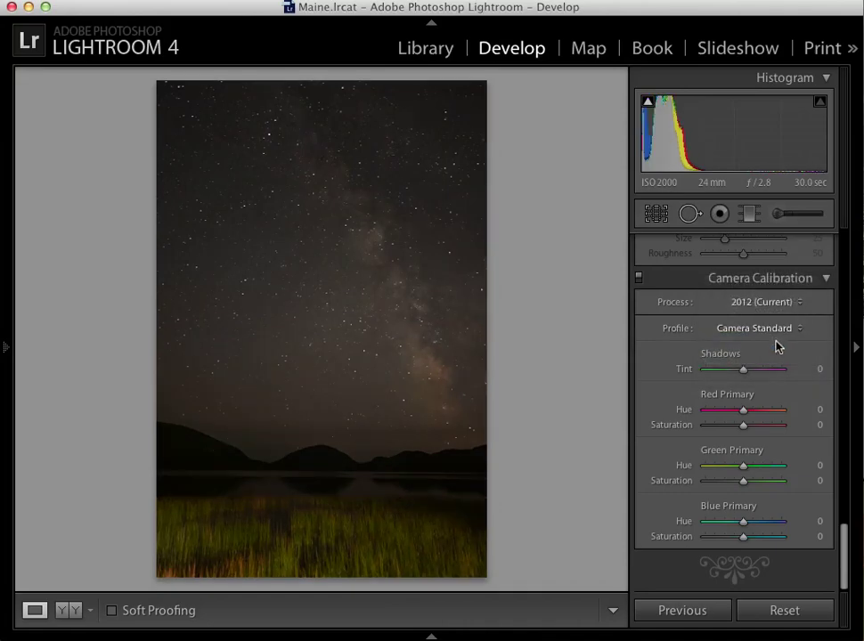
pyautogui.click(787, 331)
pyautogui.click(776, 342)
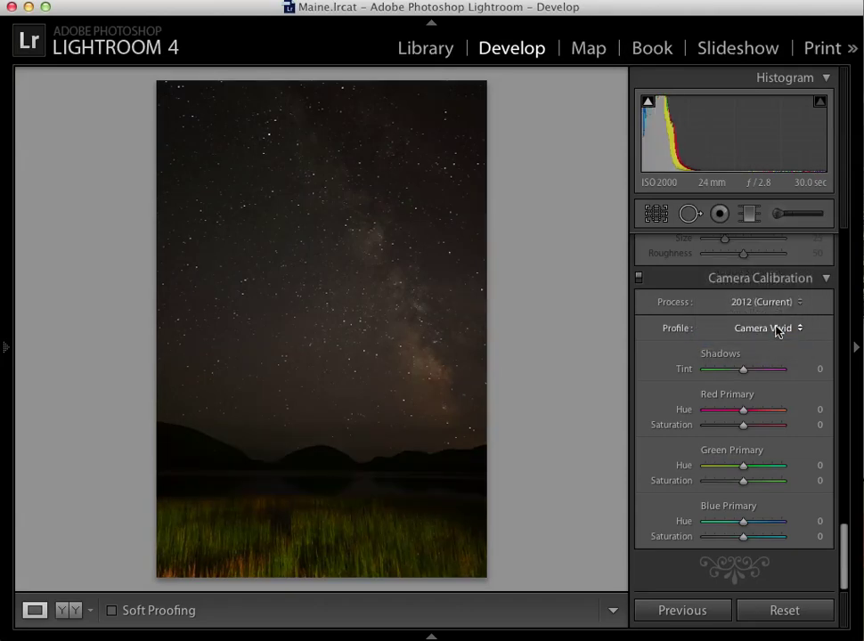
pyautogui.click(775, 328)
pyautogui.click(785, 313)
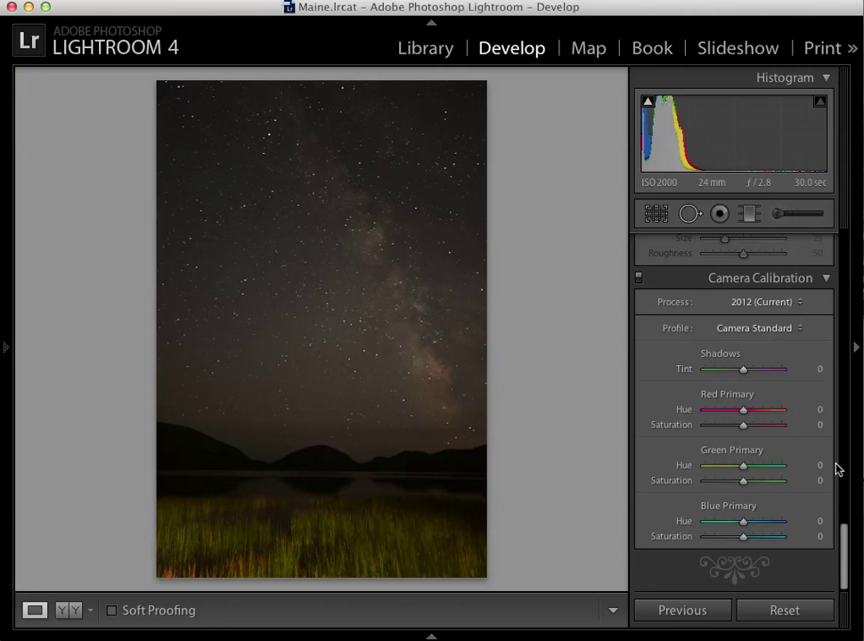
pyautogui.moveTo(842, 550); pyautogui.dragTo(858, 464)
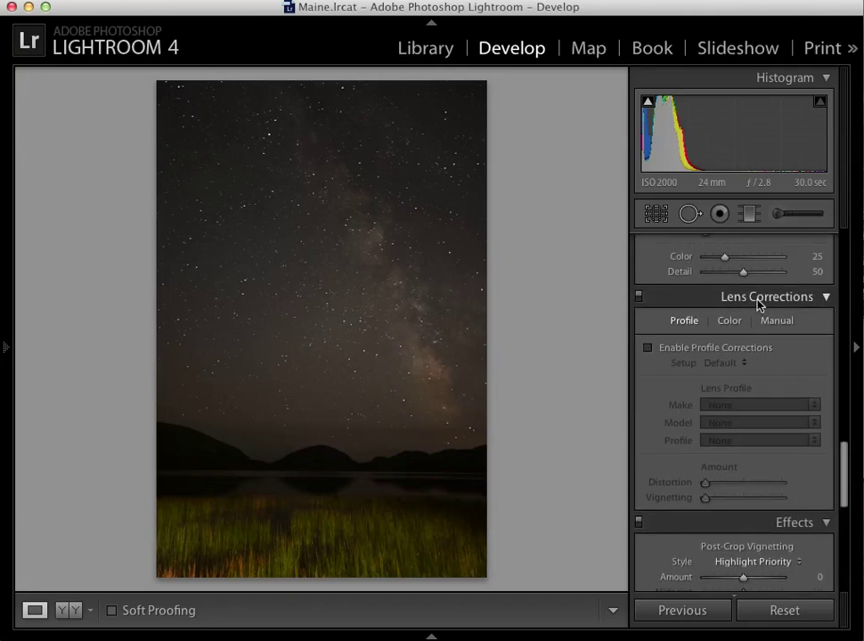
# Enable Lens Corrections profile corrections to remove distortion and vignetting.
pyautogui.click(650, 349)
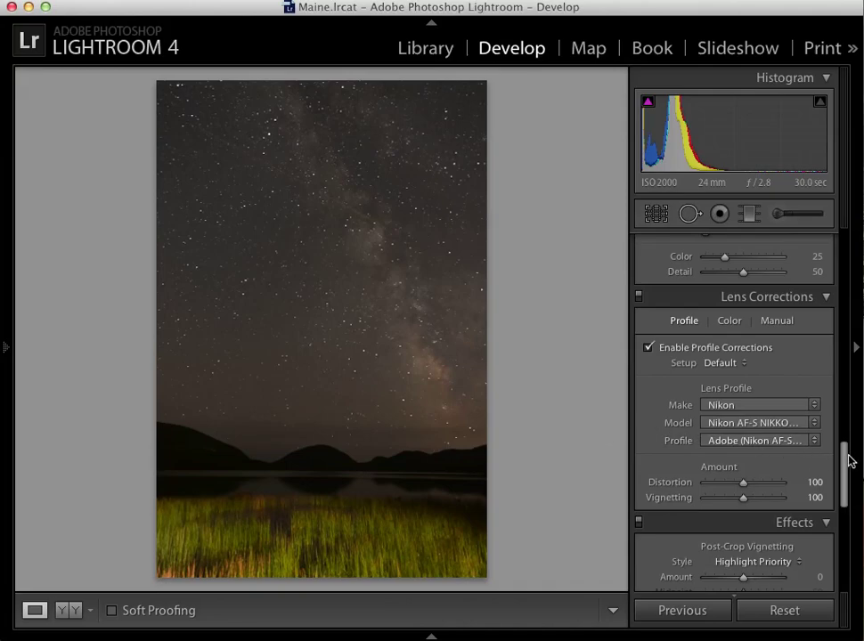
pyautogui.moveTo(844, 456); pyautogui.dragTo(843, 250)
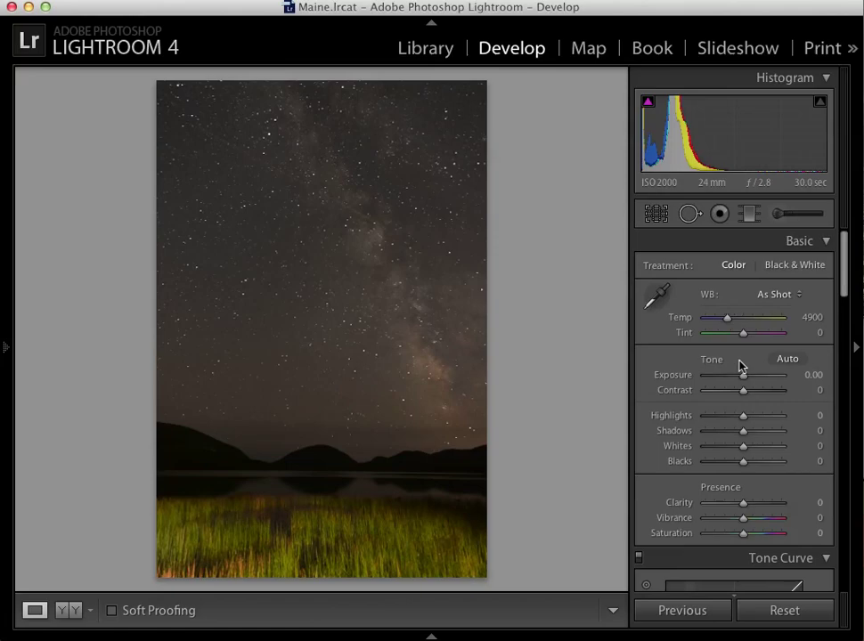
# Start from the Tungsten preset, then set a custom white balance of Temp 3400 and Tint +15.
pyautogui.click(784, 297)
pyautogui.click(788, 360)
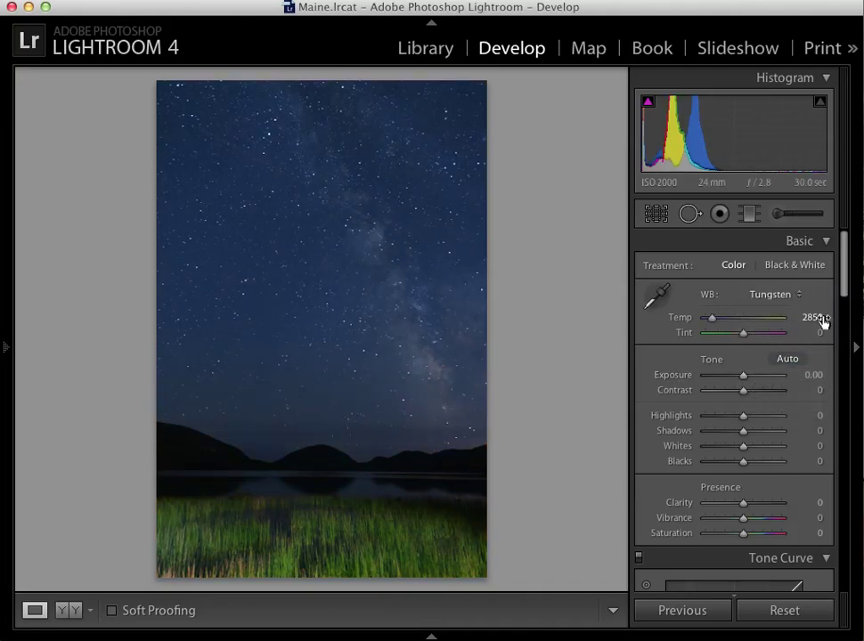
pyautogui.click(809, 317)
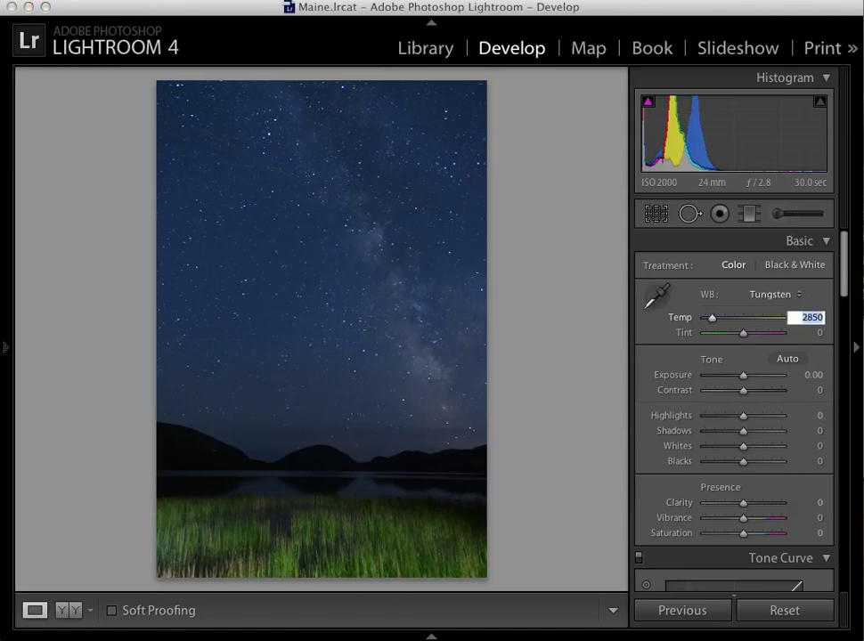
pyautogui.write('3400')
pyautogui.press('Return')
pyautogui.press('Tab')
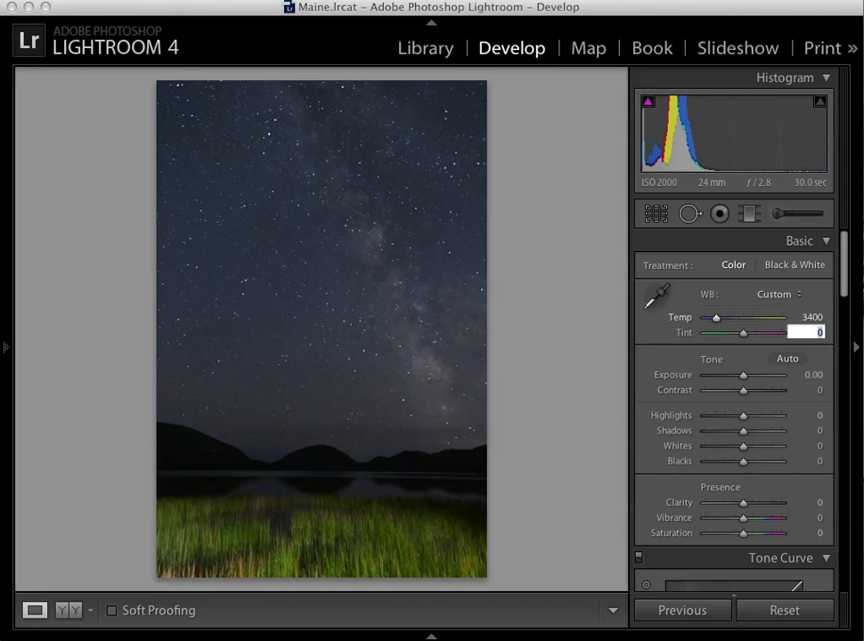
pyautogui.write('14')
pyautogui.press('Return')
pyautogui.press('BackSpace')
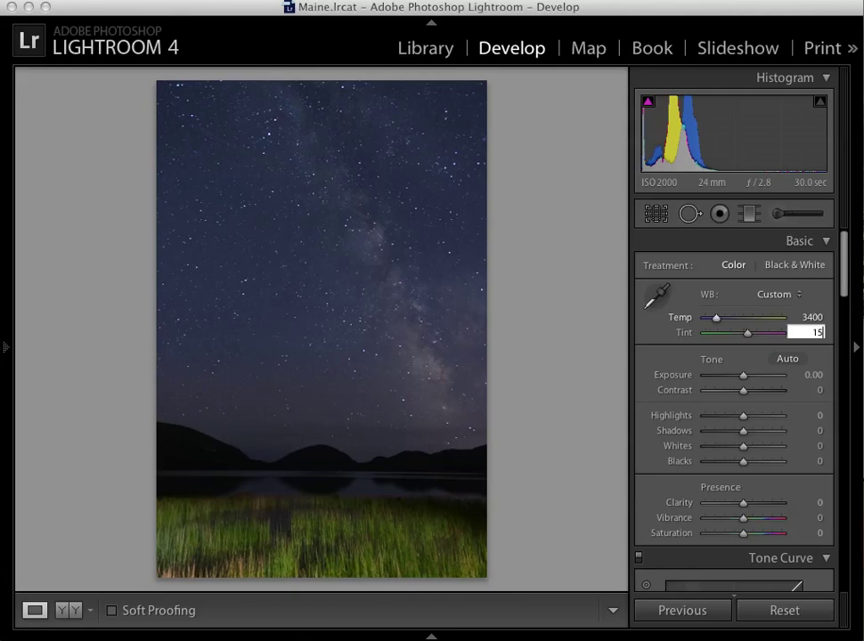
pyautogui.press('Tab')
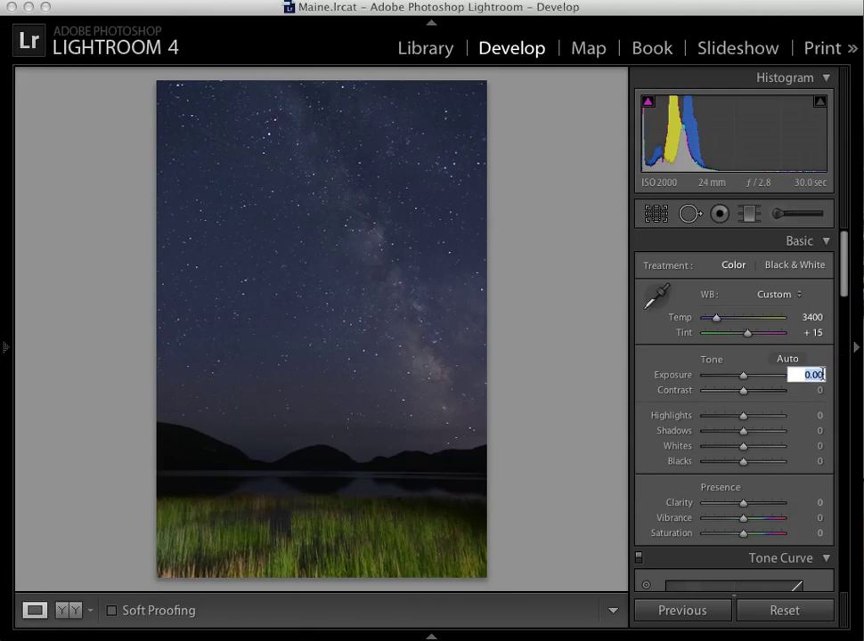
# Set Contrast to +25, leaving Exposure unchanged.
pyautogui.click(820, 392)
pyautogui.moveTo(843, 283)
pyautogui.mouseDown()
pyautogui.moveTo(838, 305)
pyautogui.moveTo(843, 289)
pyautogui.moveTo(845, 296)
pyautogui.mouseUp()
pyautogui.click(818, 303)
pyautogui.write('25')
pyautogui.press('Return')
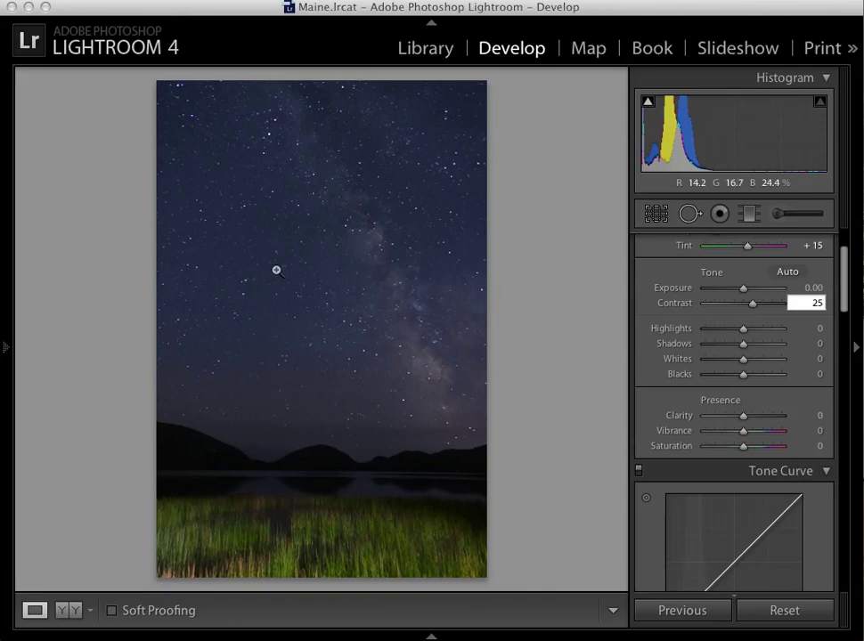
# Set Shadows to +30, Whites to +20 and Blacks to +10.
pyautogui.moveTo(818, 343); pyautogui.dragTo(807, 342)
pyautogui.click(818, 343)
pyautogui.write('30')
pyautogui.press('Return')
pyautogui.press('Tab')
pyautogui.write('20')
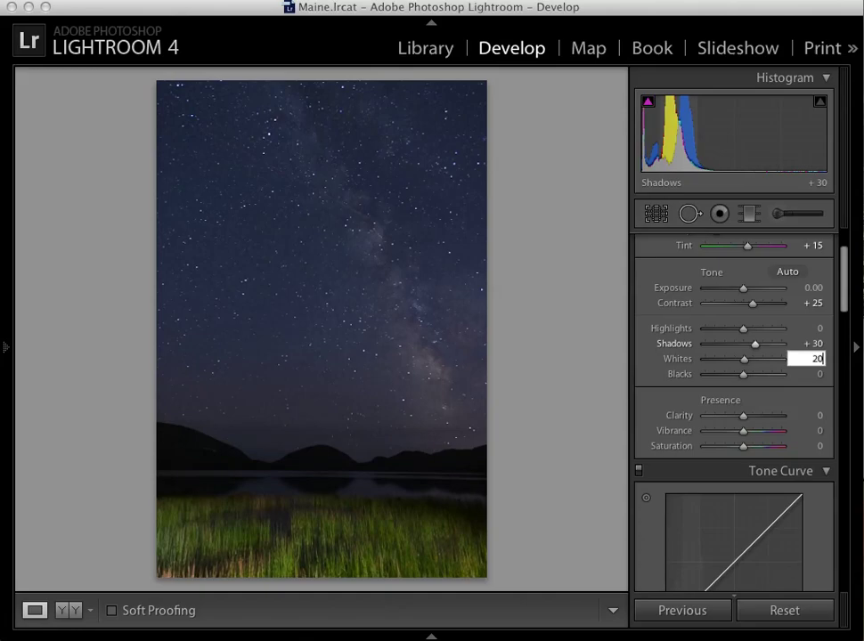
pyautogui.press('Return')
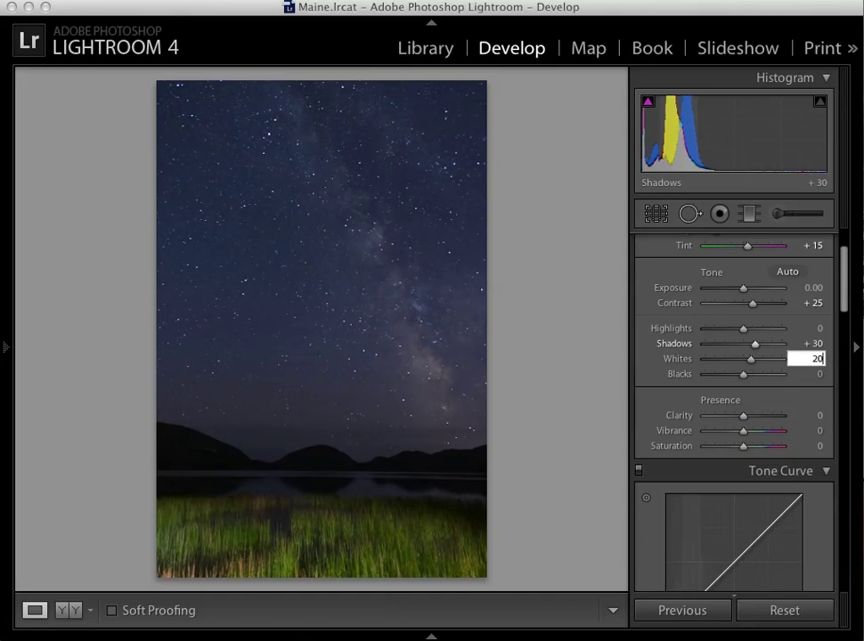
pyautogui.press('Tab')
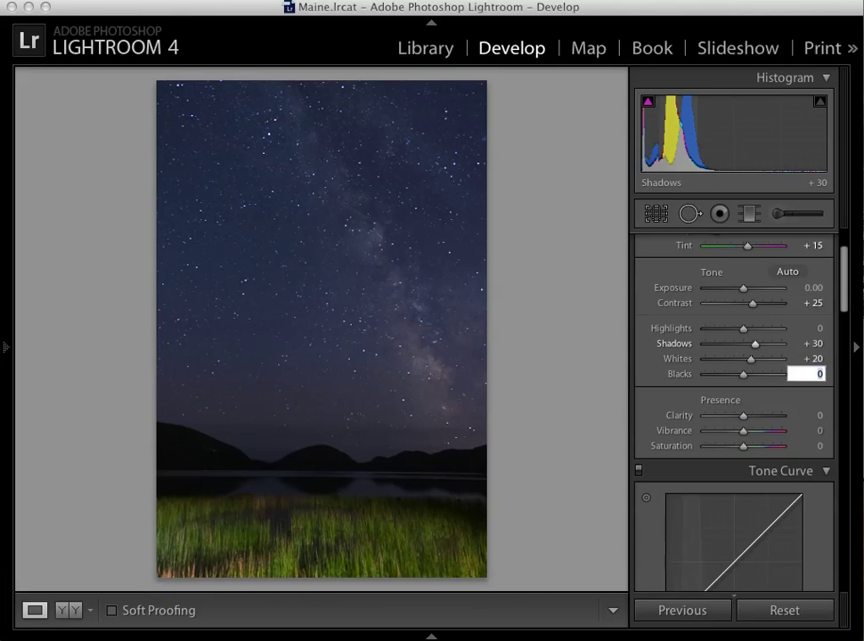
pyautogui.write('1')
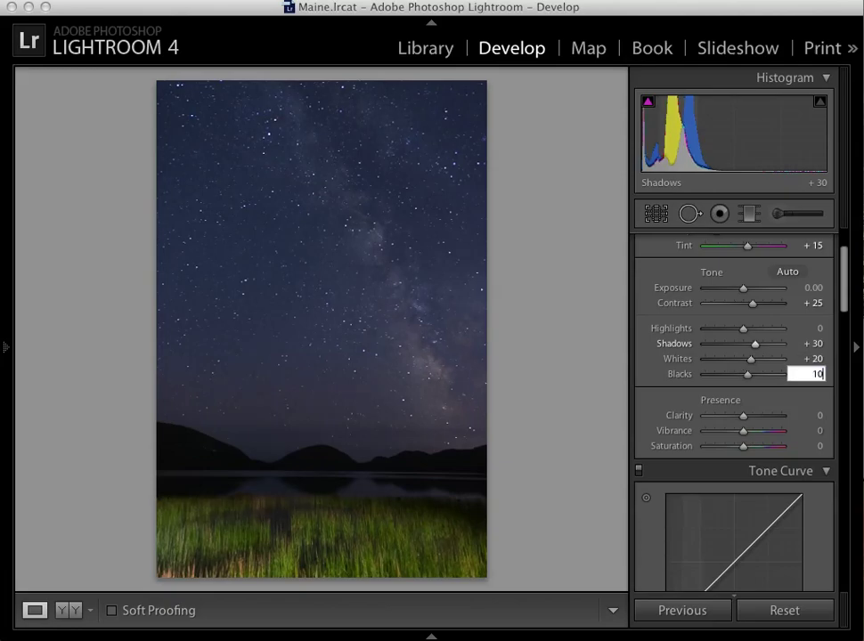
pyautogui.write('0')
pyautogui.press('Tab')
# Enter Clarity 50 and Vibrance 25 in the Presence section.
pyautogui.moveTo(845, 274); pyautogui.dragTo(839, 292)
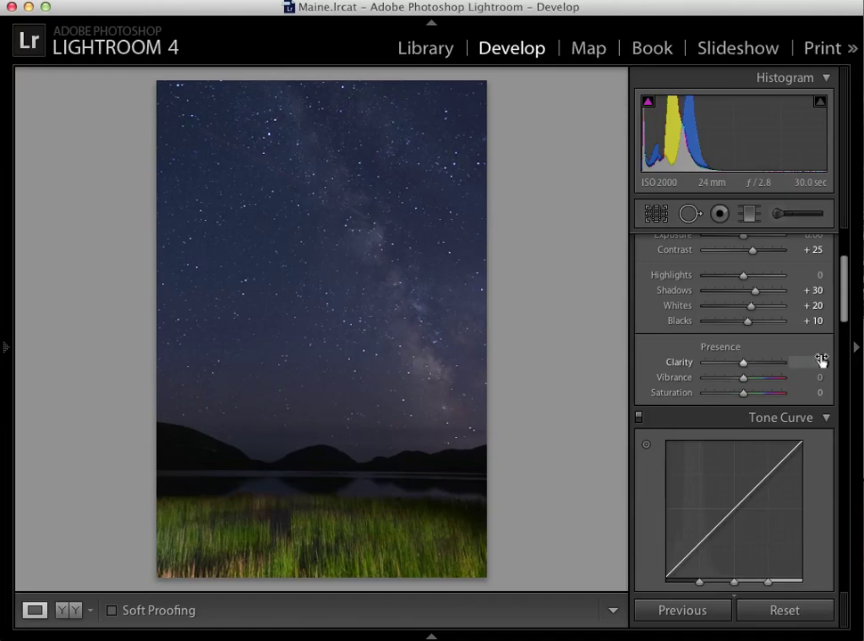
pyautogui.click(819, 363)
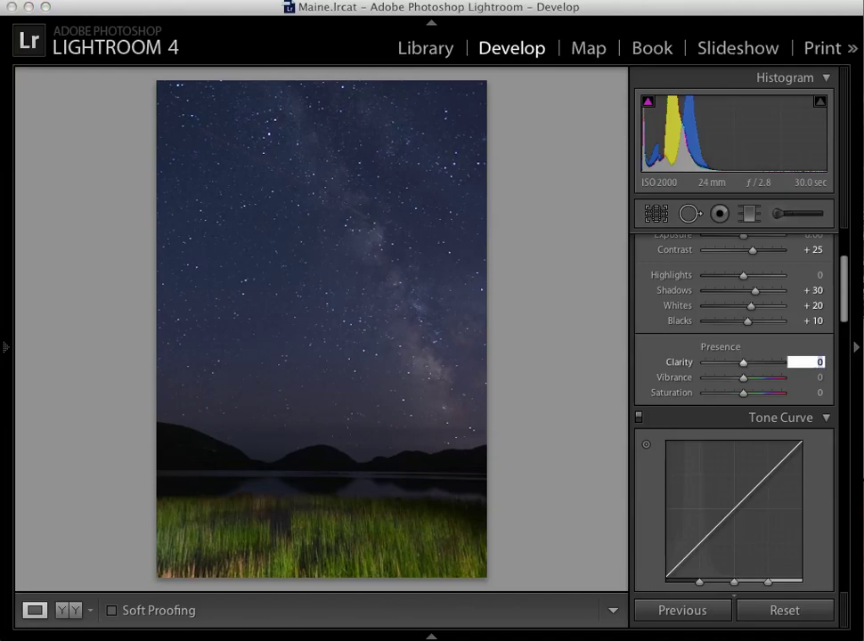
pyautogui.write('50')
pyautogui.press('Return')
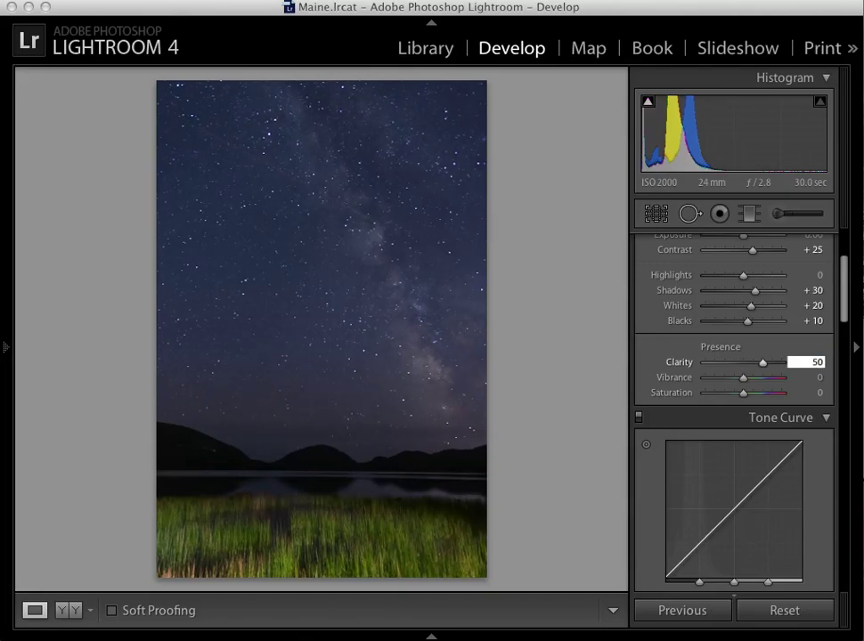
pyautogui.click(814, 378)
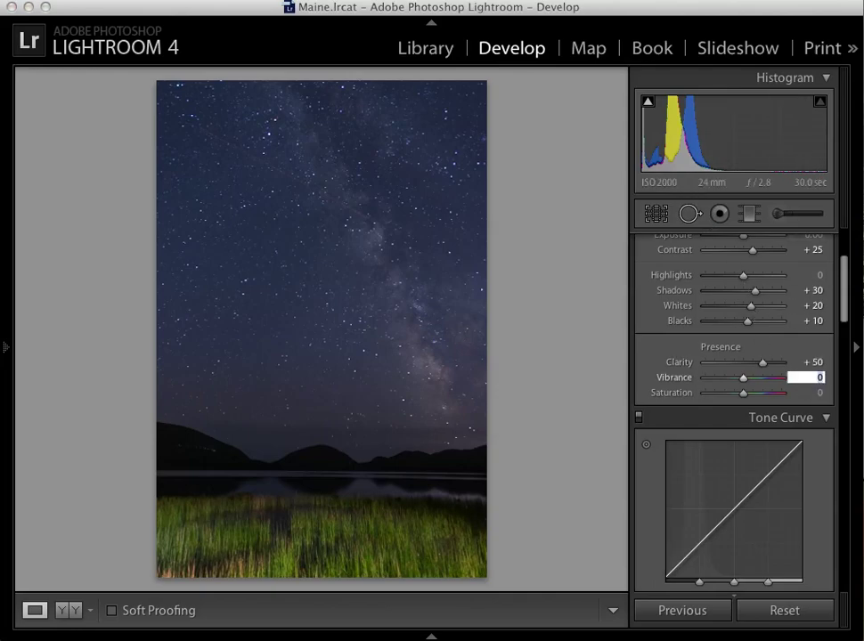
pyautogui.write('25')
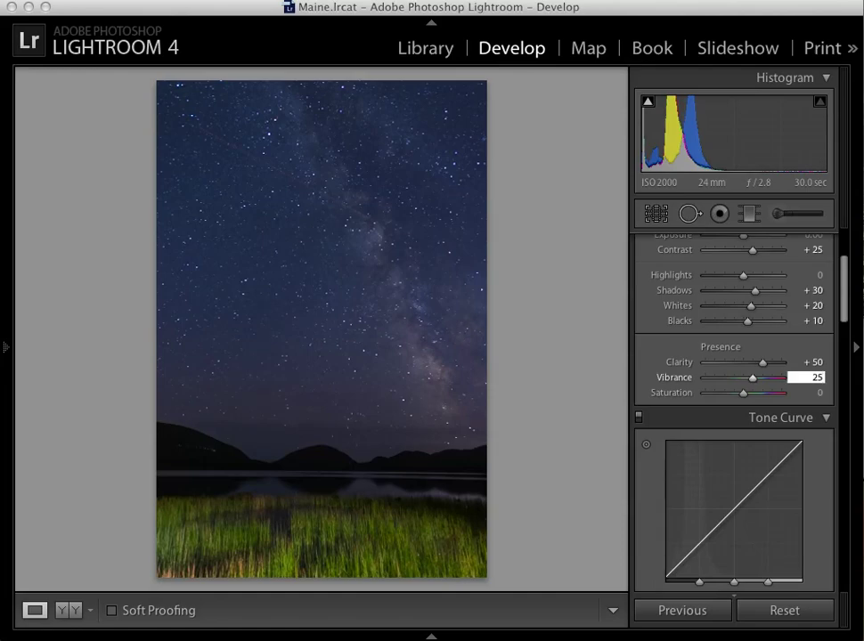
pyautogui.press('Return')
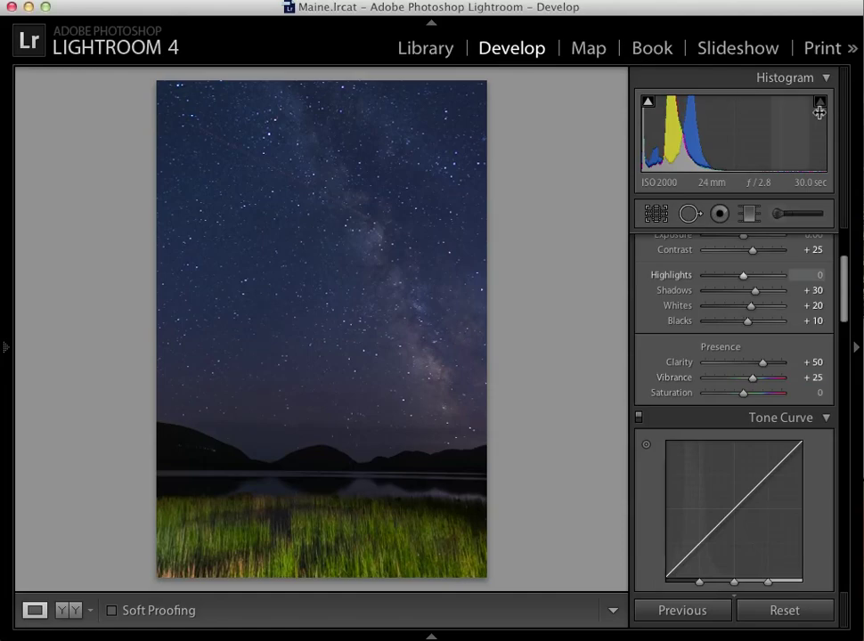
# Use the HSL Saturation targeted tool on the sky to raise Blue to +20 and Purple to +11.
pyautogui.moveTo(848, 270); pyautogui.dragTo(851, 350)
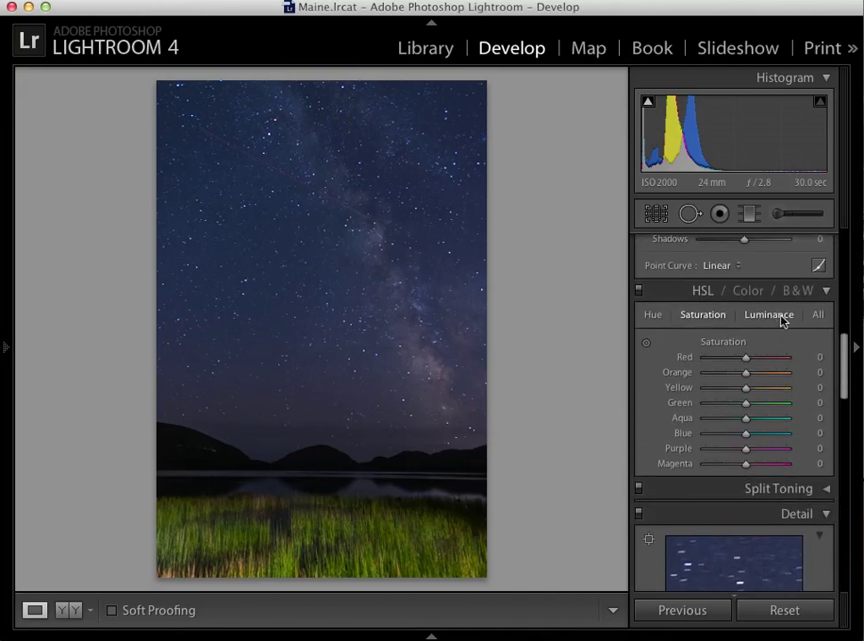
pyautogui.click(647, 345)
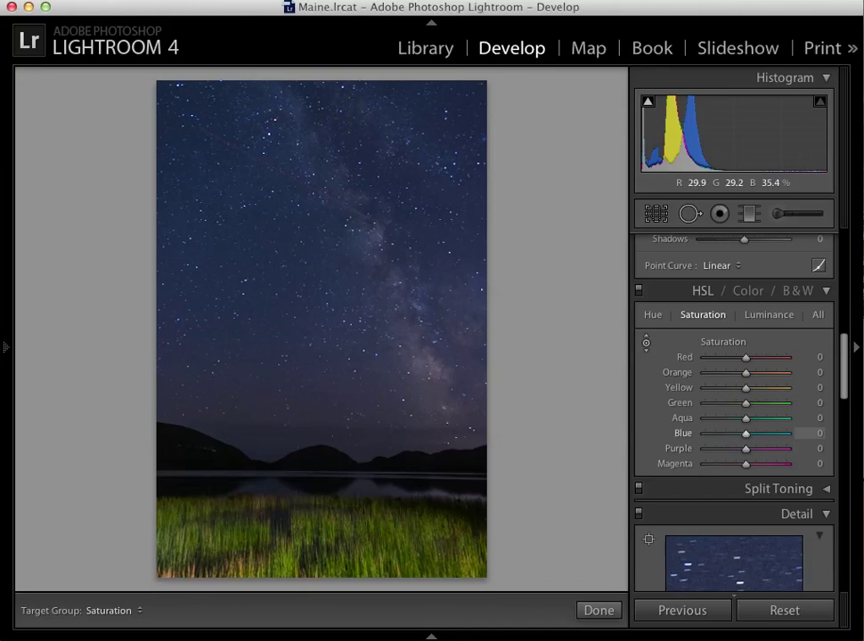
pyautogui.moveTo(567, 335); pyautogui.dragTo(569, 318)
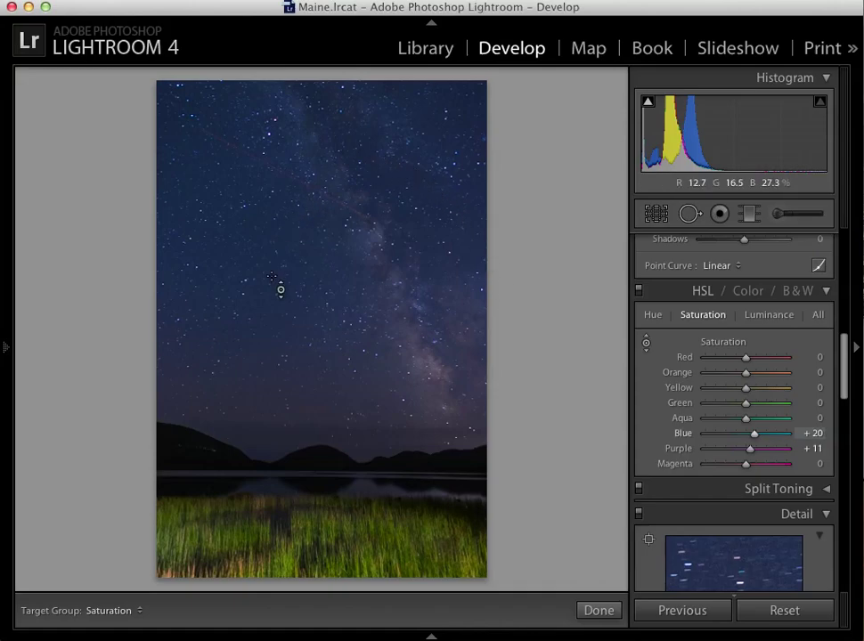
pyautogui.click(646, 343)
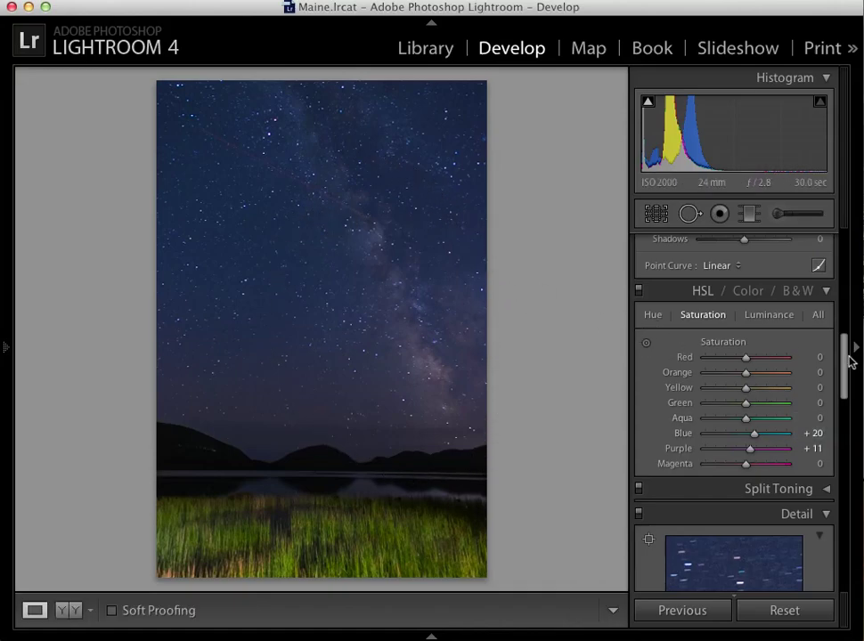
# Inspect the stars at 1:1, set Luminance noise reduction to 25, then return to full view.
pyautogui.moveTo(844, 356); pyautogui.dragTo(843, 443)
pyautogui.click(304, 299)
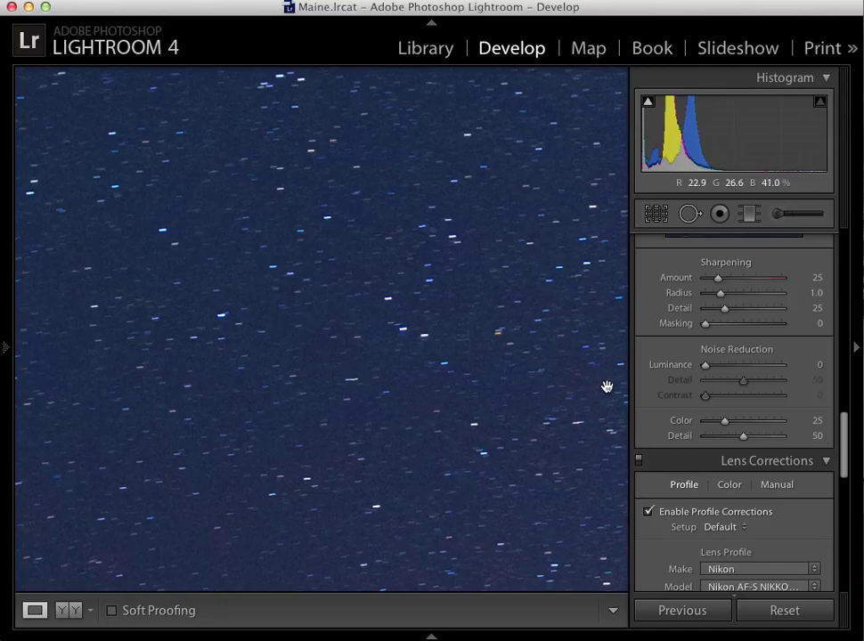
pyautogui.click(818, 364)
pyautogui.write('25')
pyautogui.press('Return')
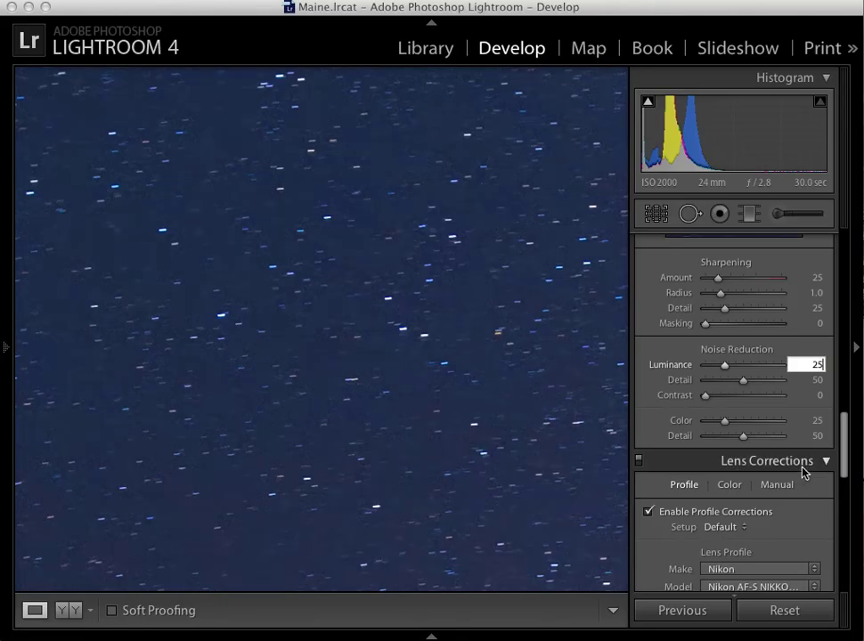
pyautogui.click(403, 420)
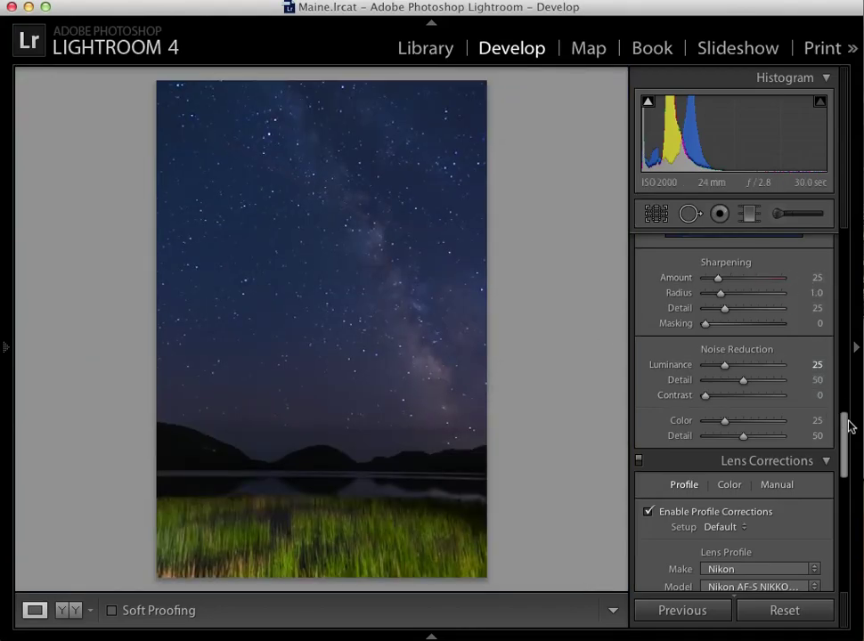
# Paint an Adjustment Brush stroke at Exposure -0.40 over the foreground grass.
pyautogui.moveTo(845, 424); pyautogui.dragTo(826, 227)
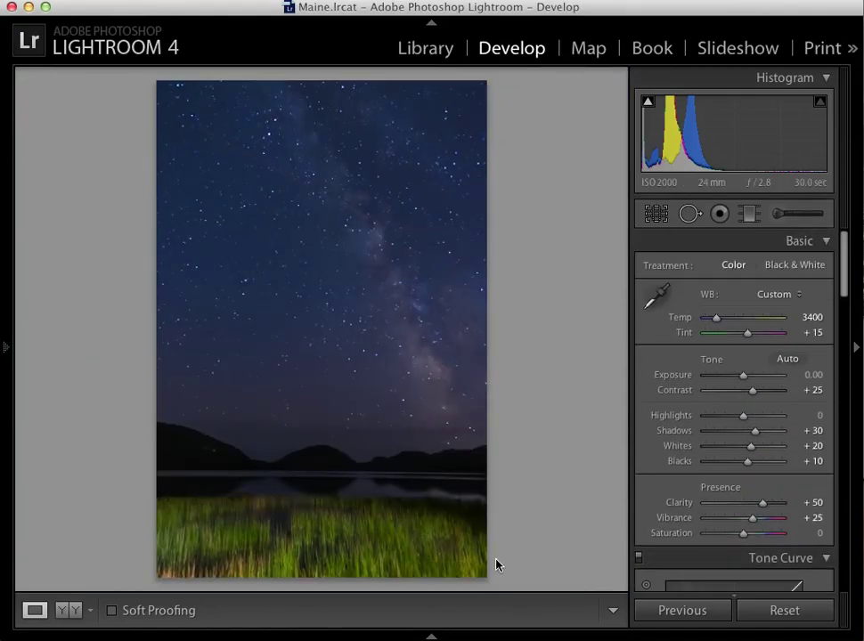
pyautogui.click(778, 214)
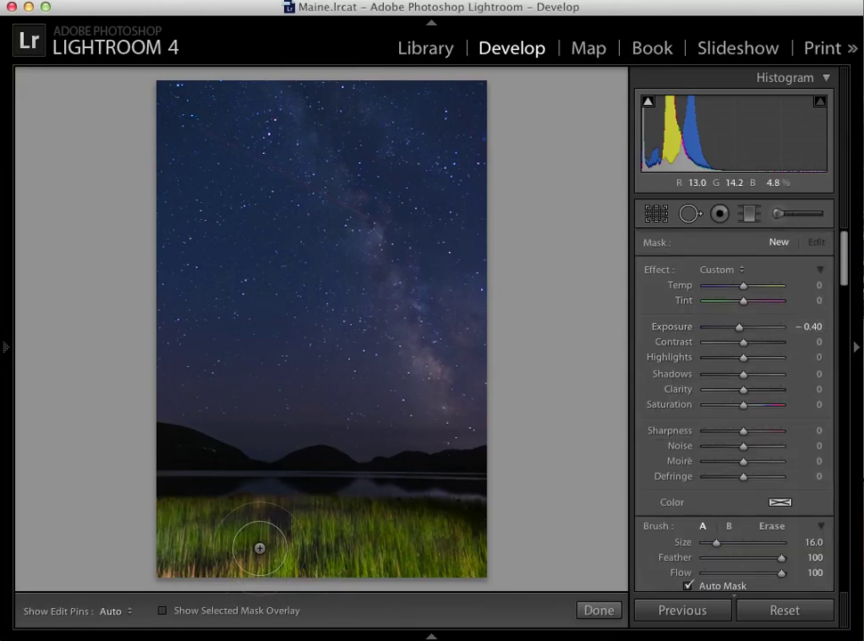
pyautogui.press('h')
pyautogui.moveTo(304, 553)
pyautogui.mouseDown()
pyautogui.moveTo(171, 572)
pyautogui.moveTo(239, 538)
pyautogui.moveTo(174, 527)
pyautogui.moveTo(170, 567)
pyautogui.moveTo(298, 568)
pyautogui.moveTo(352, 554)
pyautogui.moveTo(346, 536)
pyautogui.moveTo(289, 528)
pyautogui.moveTo(477, 545)
pyautogui.moveTo(439, 559)
pyautogui.moveTo(253, 567)
pyautogui.moveTo(172, 542)
pyautogui.moveTo(177, 530)
pyautogui.moveTo(253, 559)
pyautogui.mouseUp()
# Close the Adjustment Brush and toggle the Before view on and back off.
pyautogui.press('h')
pyautogui.click(780, 214)
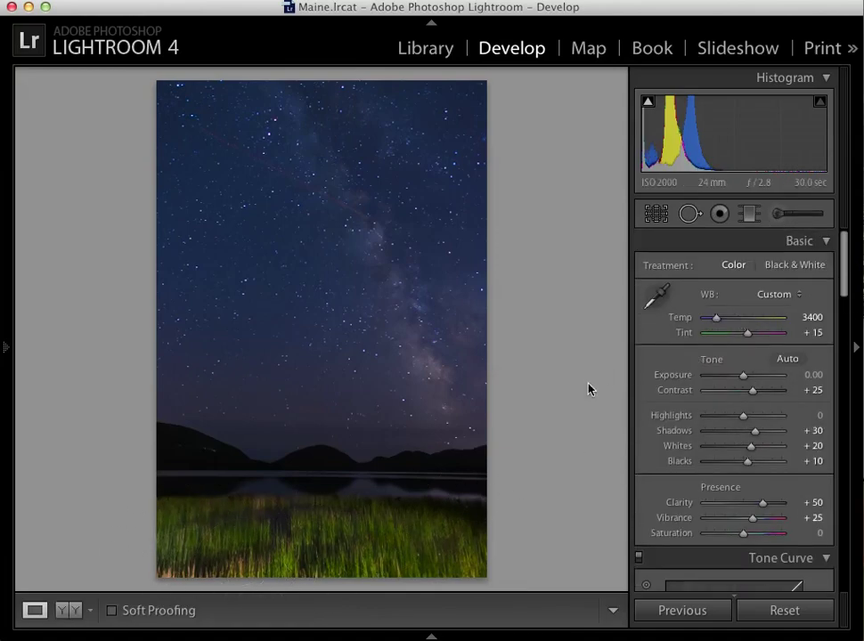
pyautogui.press('\\')
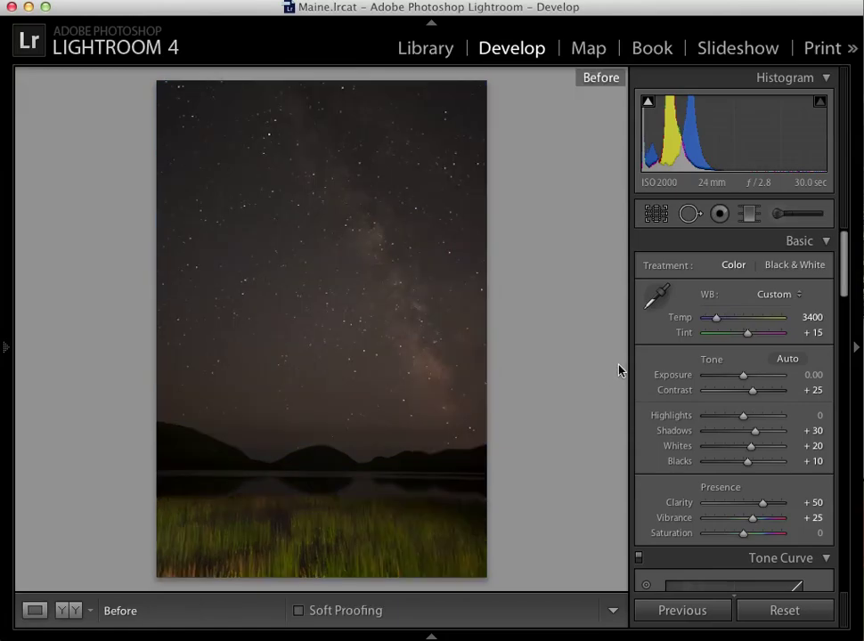
pyautogui.press('\\')
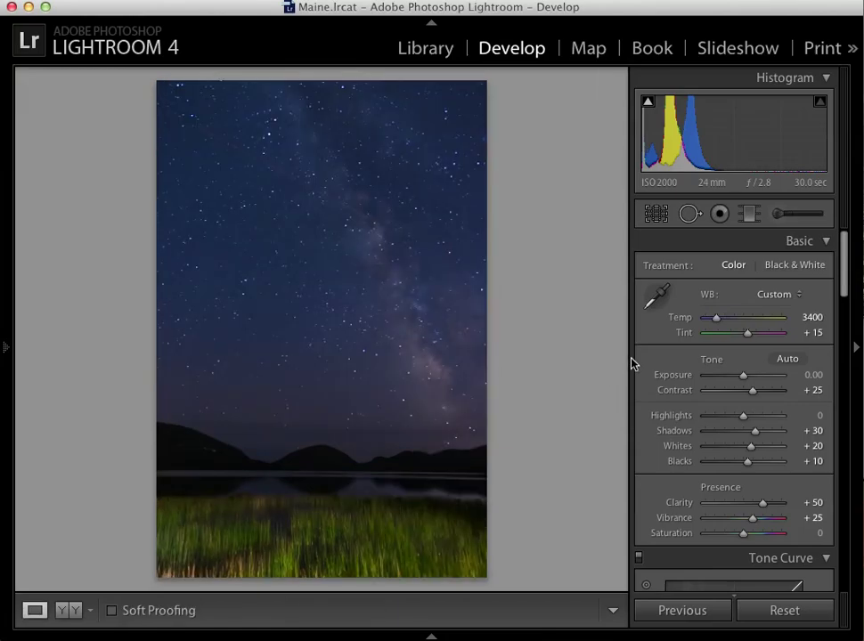